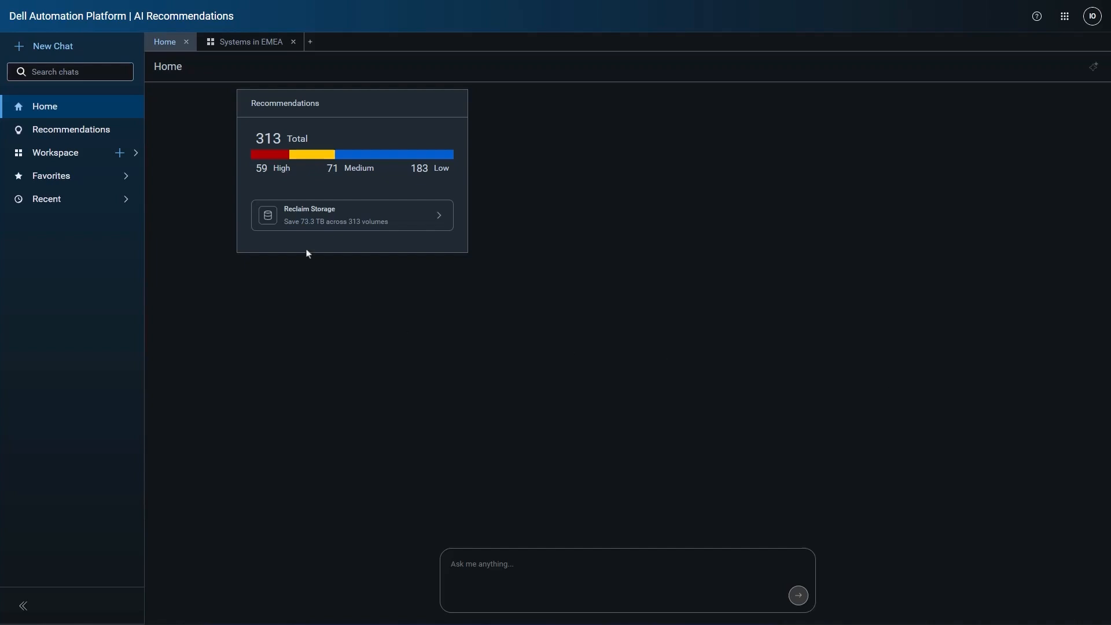
- Open the recommendations list and select the two high-priority WX-G4069 volumes whose impacts begin with Reclaim 606.0 and Reclaim 606.1
click(109, 130)
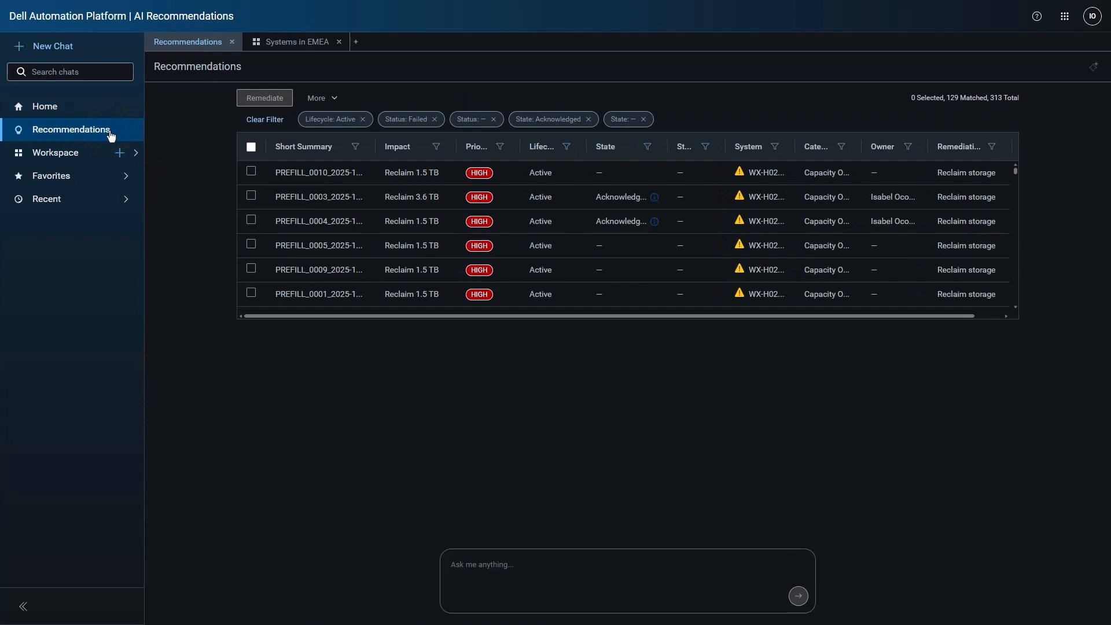
scroll(318, 234, down, 5)
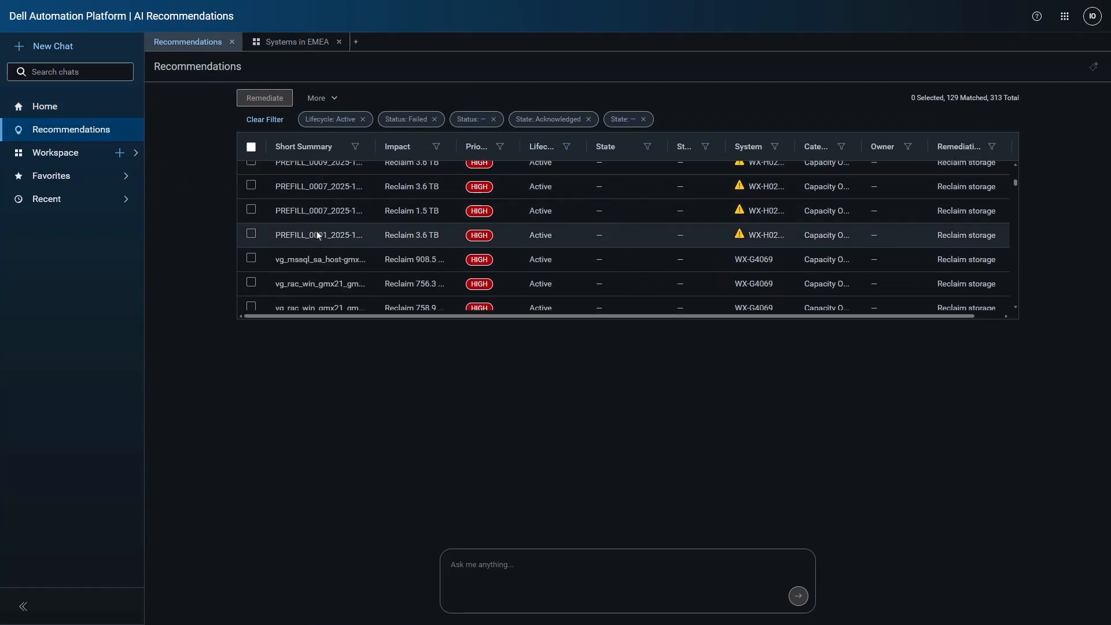
scroll(317, 234, down, 3)
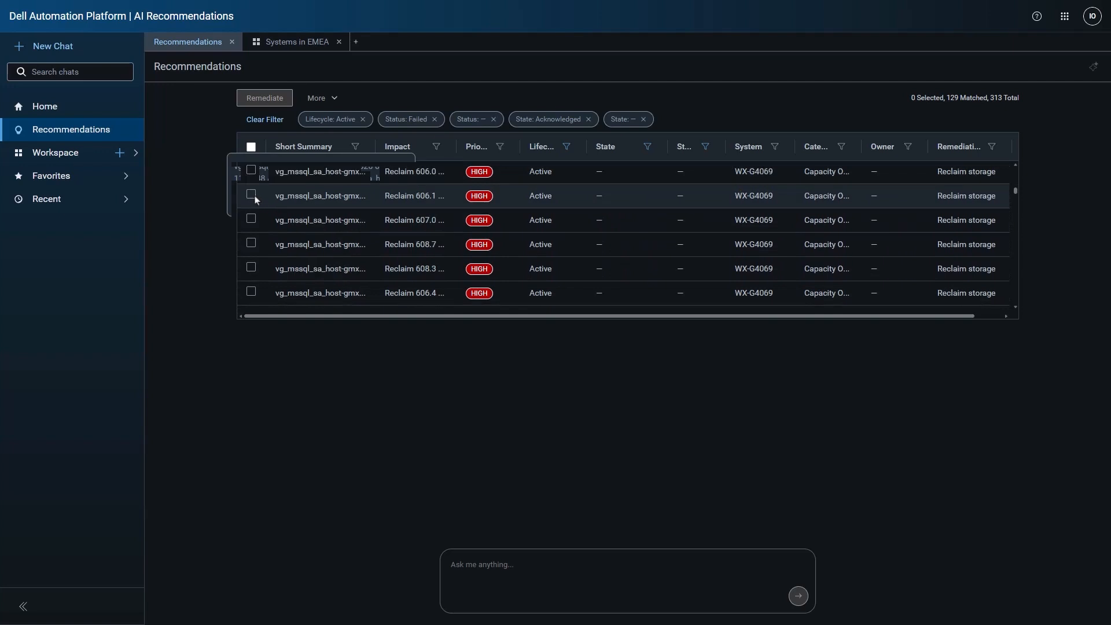
click(251, 193)
click(251, 170)
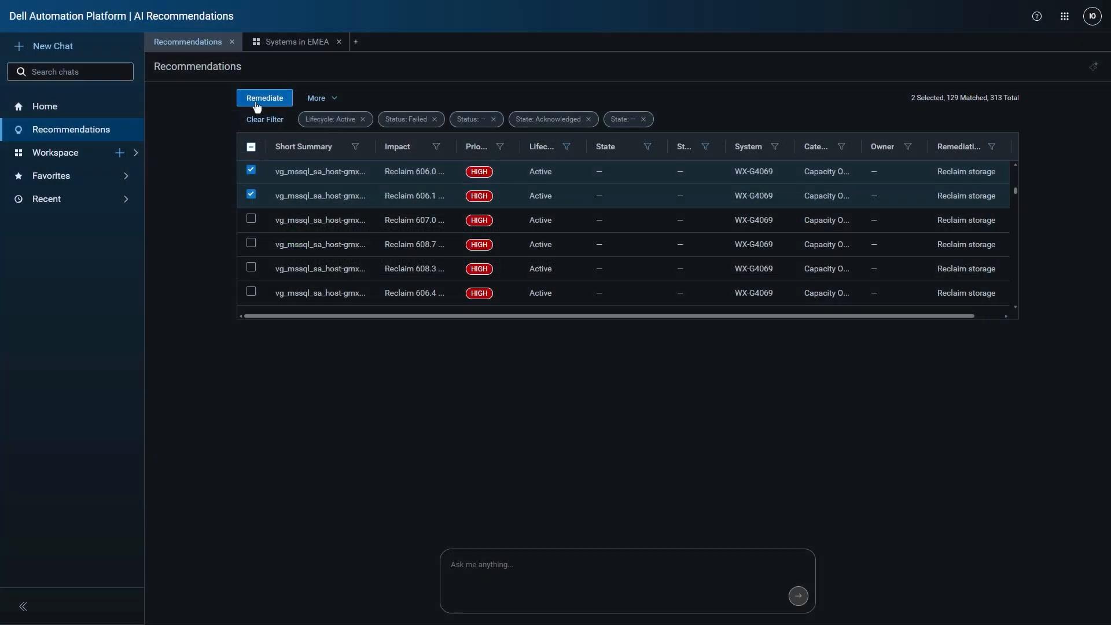
- Open the Durham Systems with Health & Utilization workspace and review its table and chart widgets
click(136, 152)
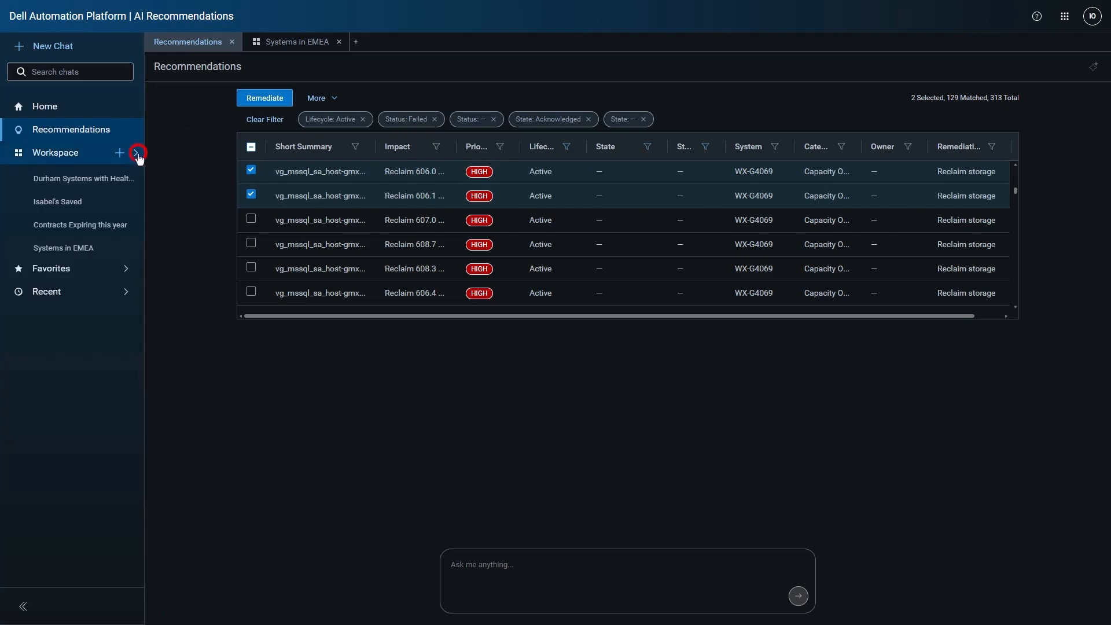
click(108, 179)
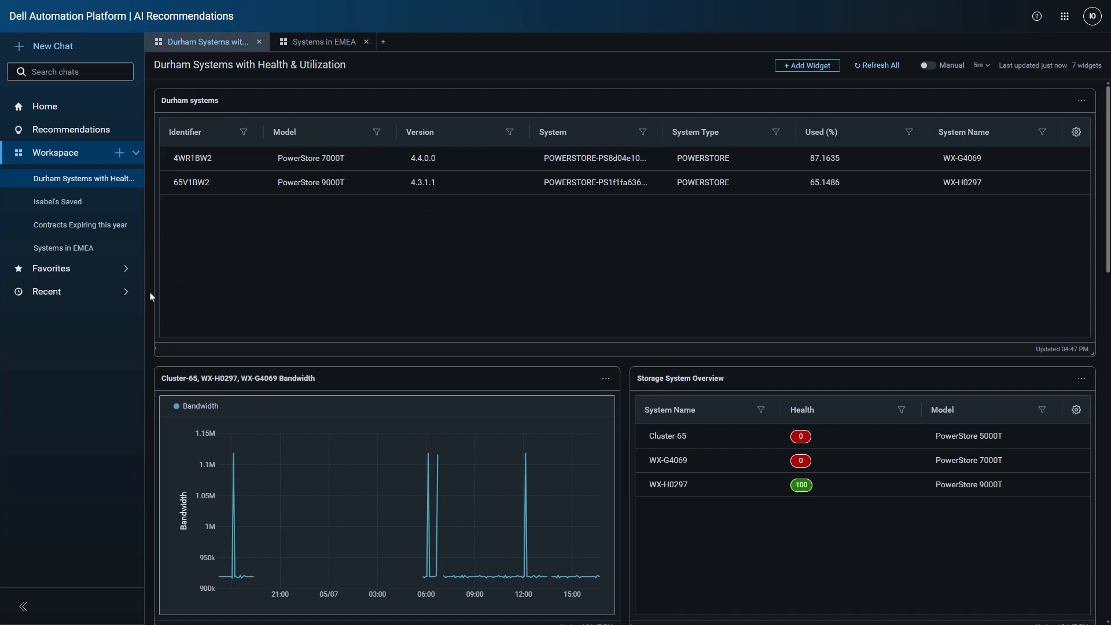
scroll(185, 303, down, 5)
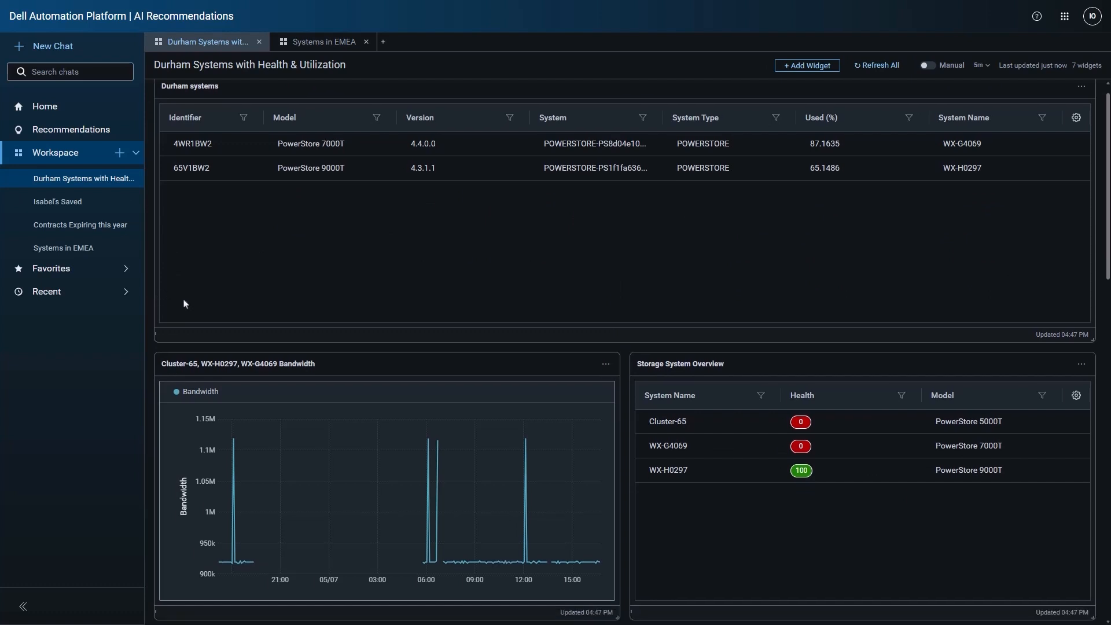
scroll(185, 306, down, 7)
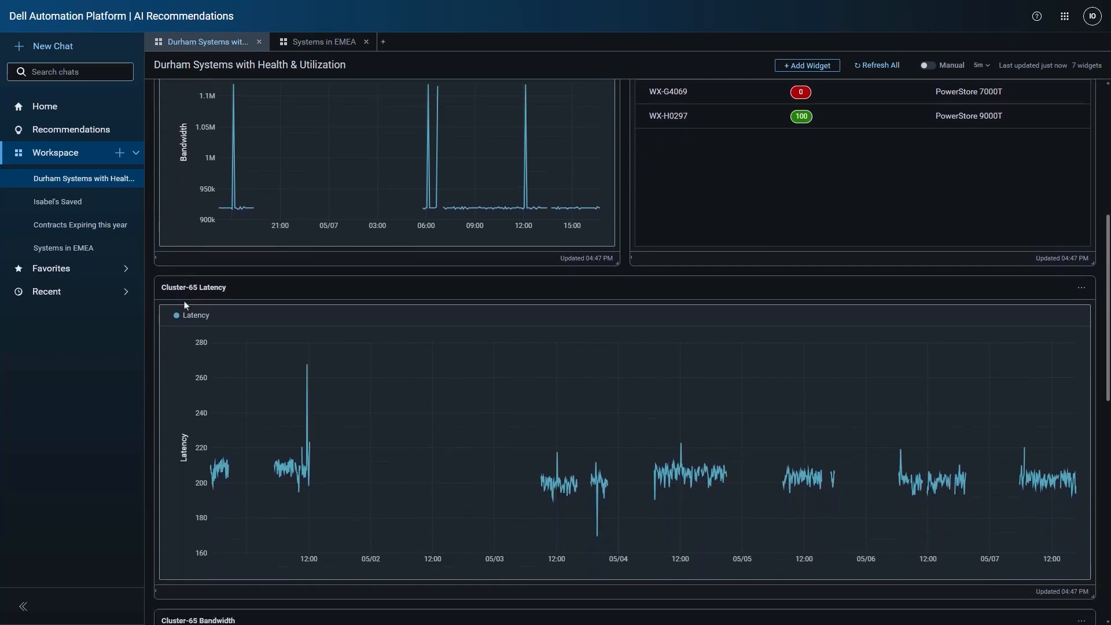
scroll(185, 306, down, 5)
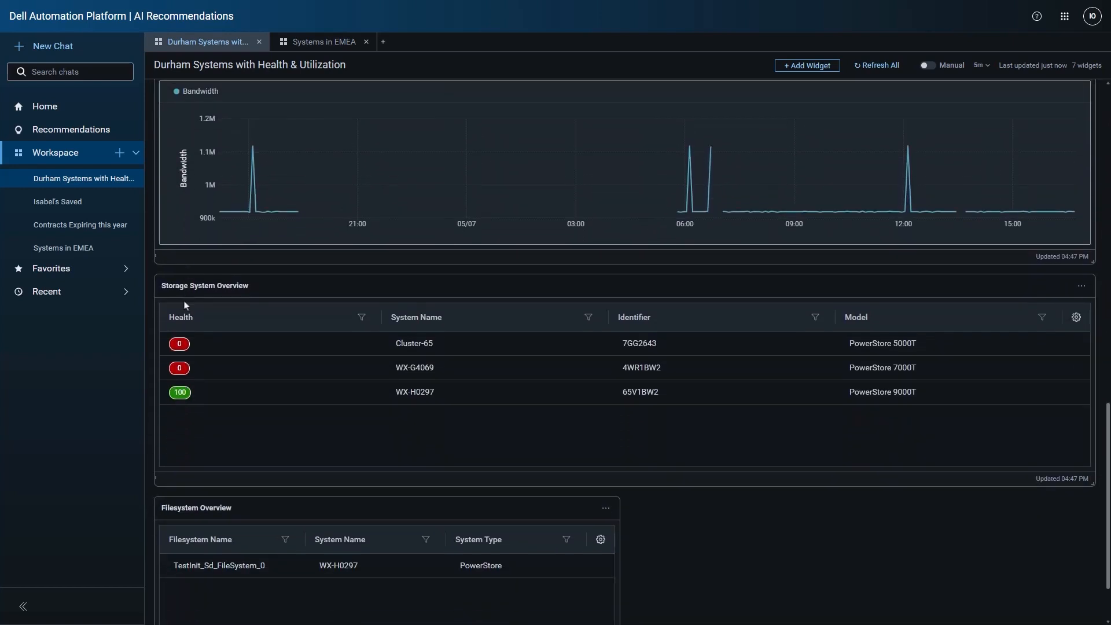
scroll(185, 306, up, 8)
scroll(185, 306, up, 8)
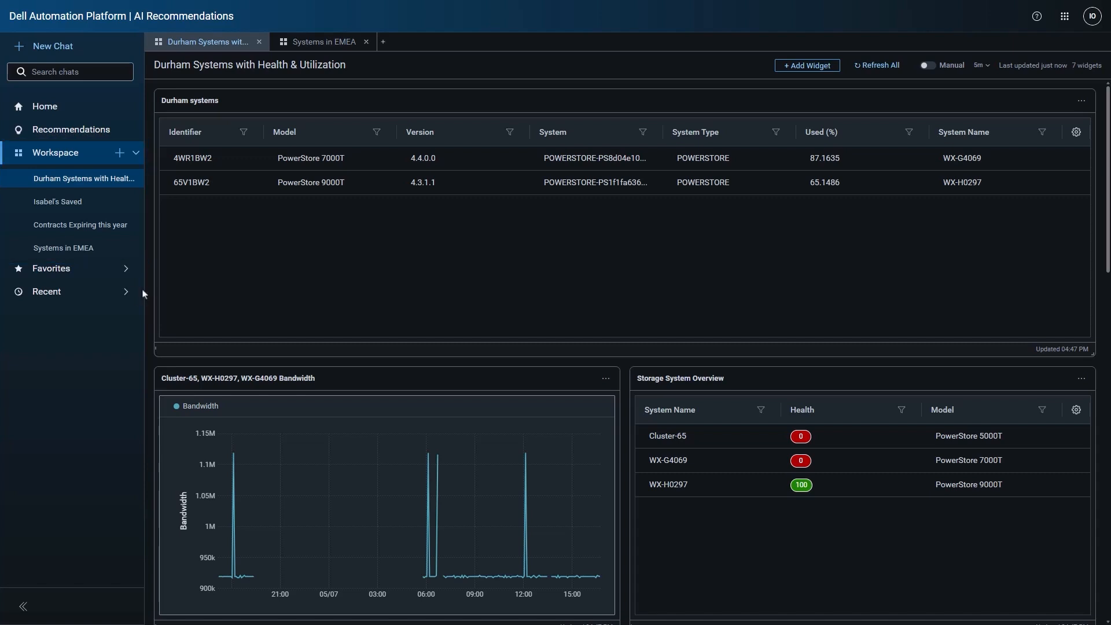
- Open the recent chat with recommendations for cap-23284-vol-2-005
click(129, 291)
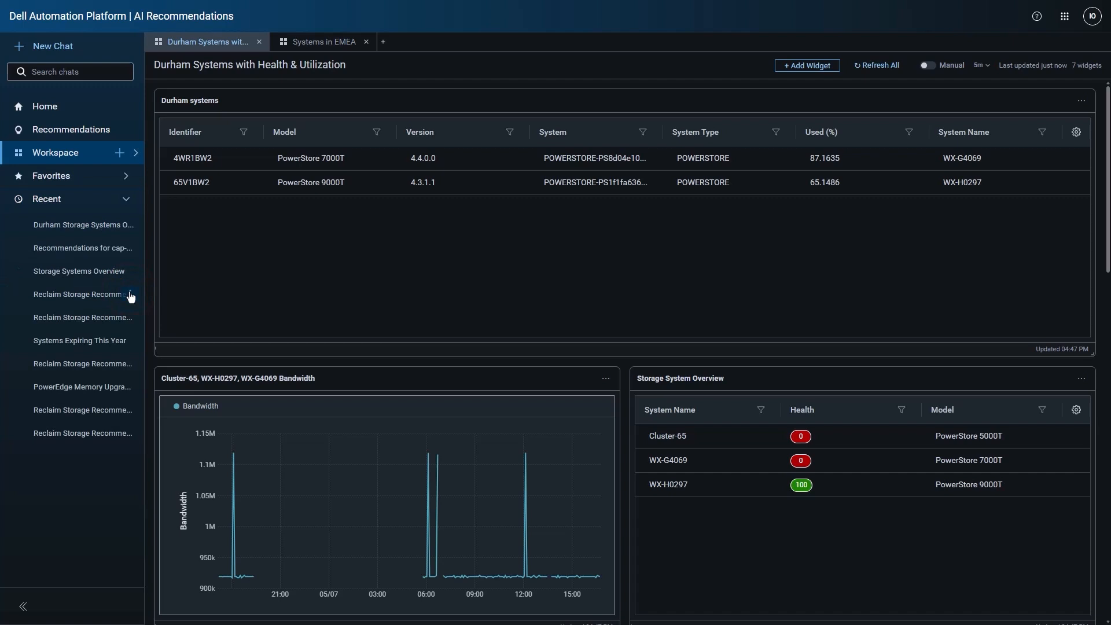
click(116, 247)
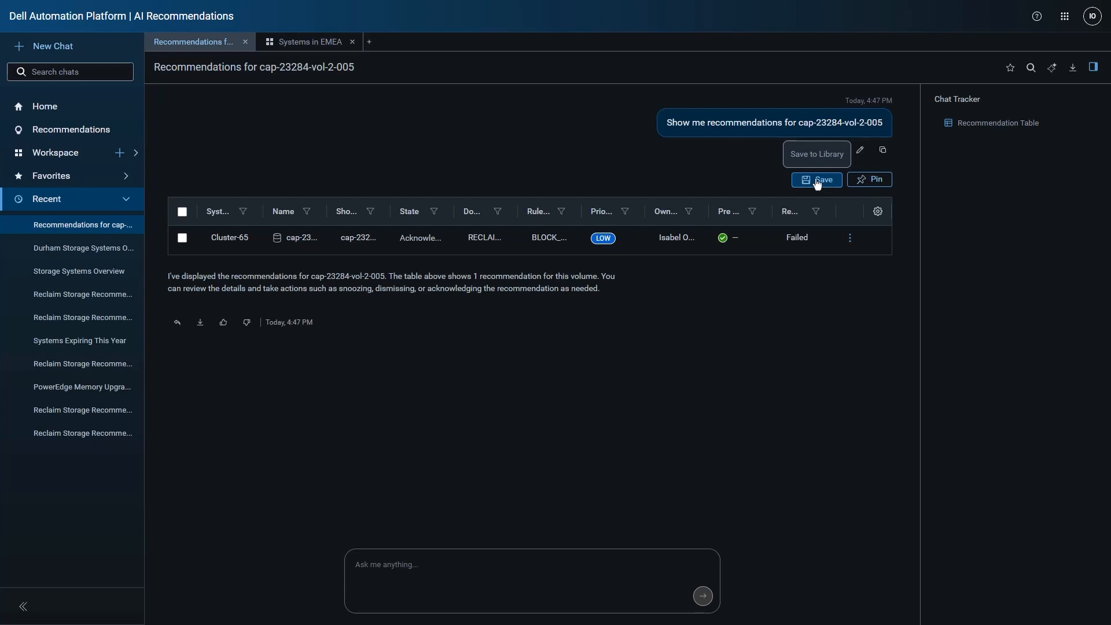
- Return to the Durham Systems workspace and examine the recent visualizations, templates and saved widgets available for a new widget
click(136, 152)
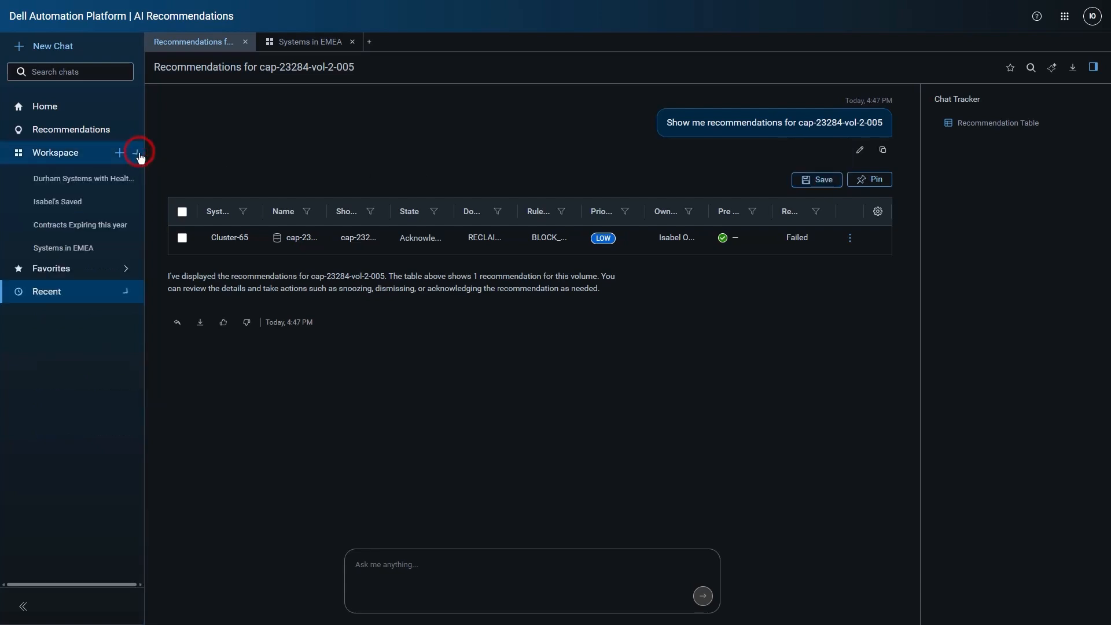
click(117, 177)
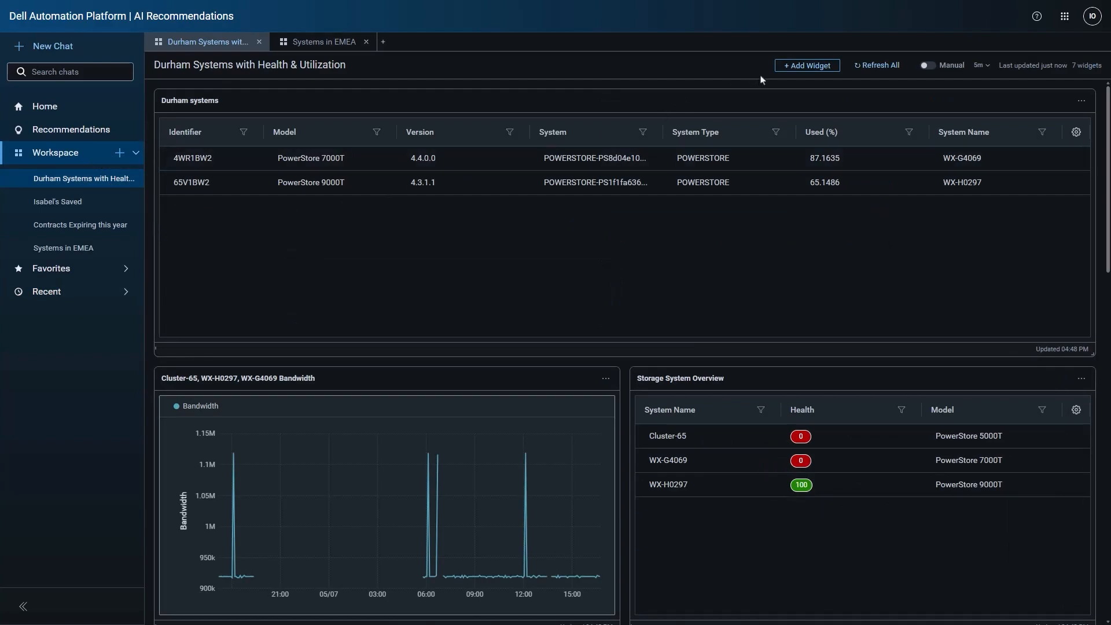
click(793, 66)
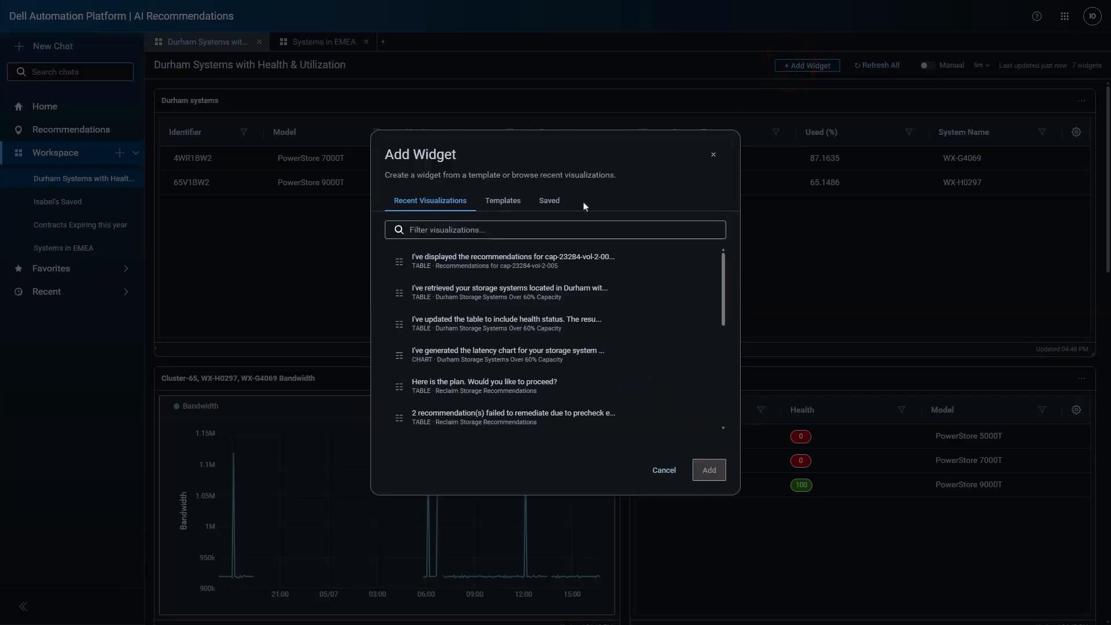
click(506, 203)
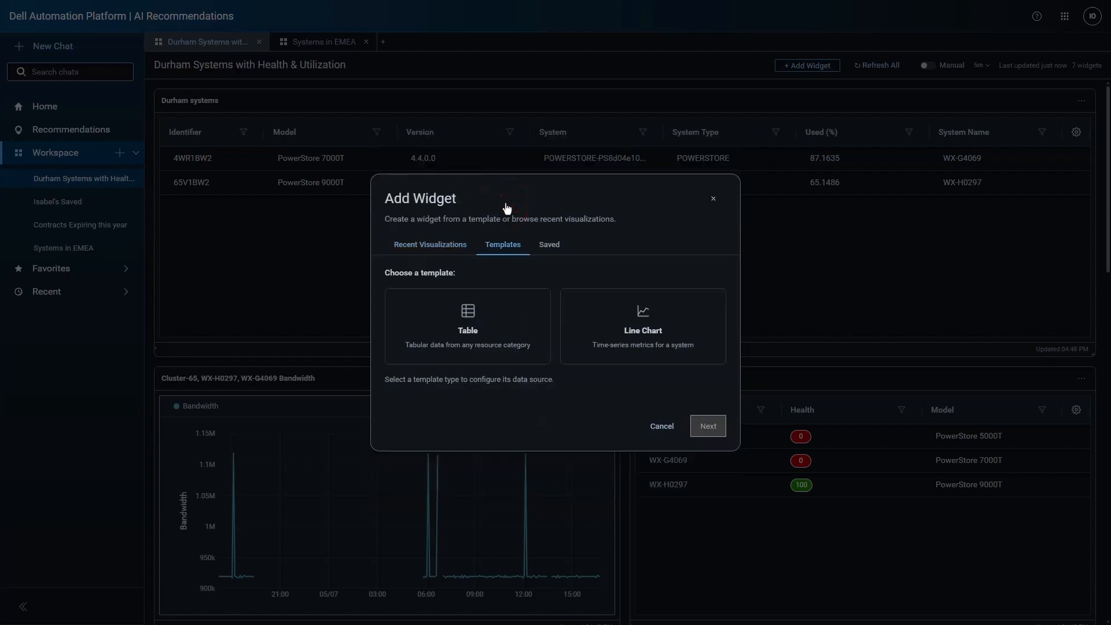
click(546, 245)
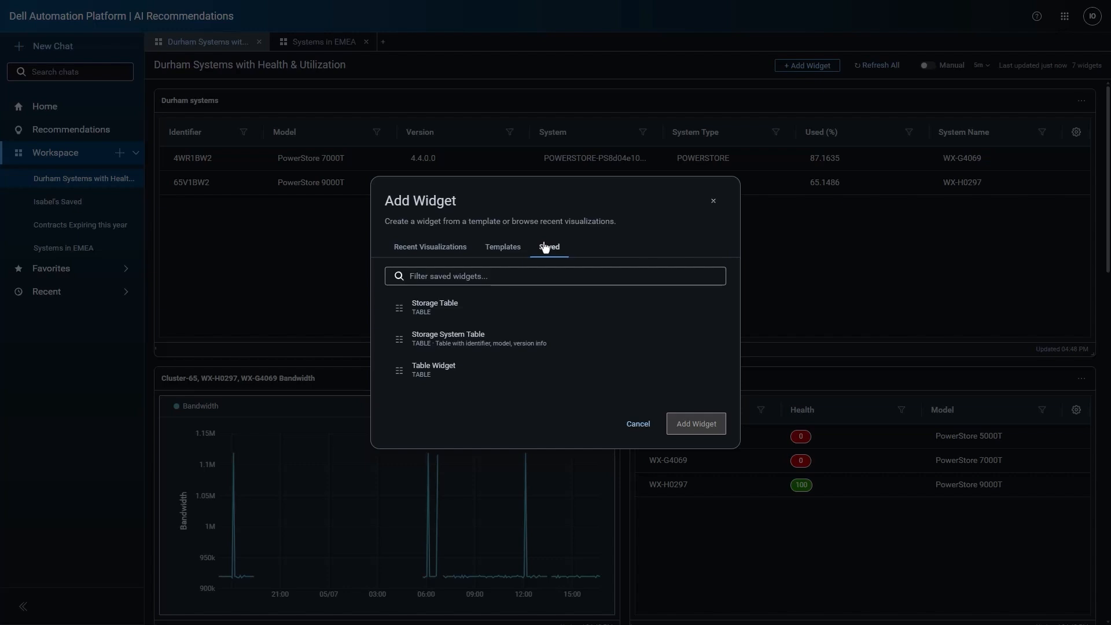
click(636, 424)
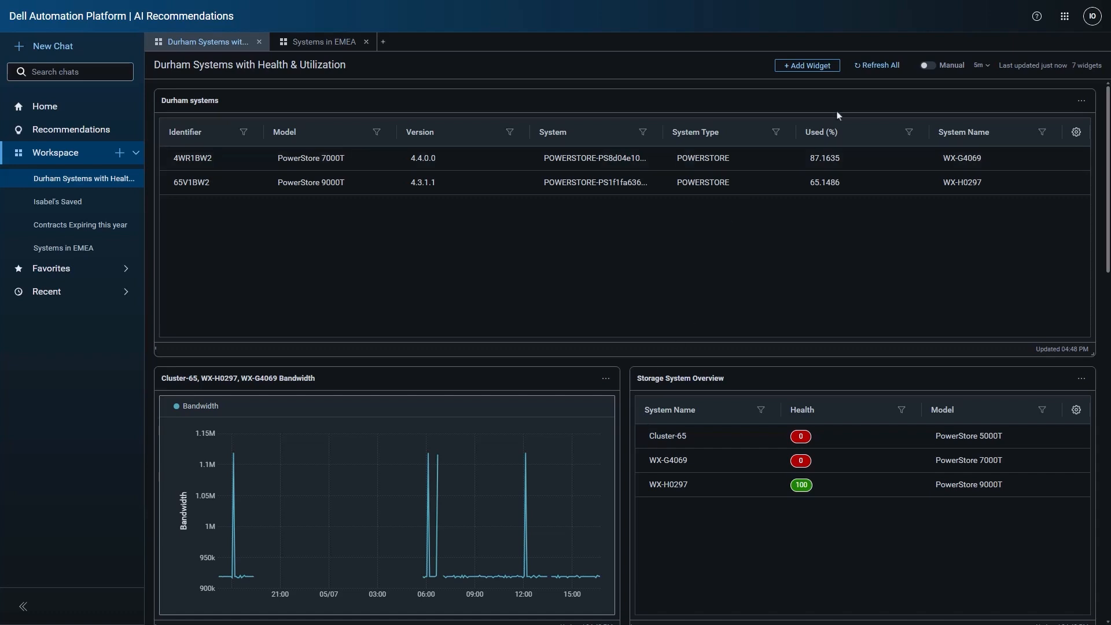
- Refresh all widgets in the Durham workspace and enable automatic refresh at a 1 minute interval
click(876, 67)
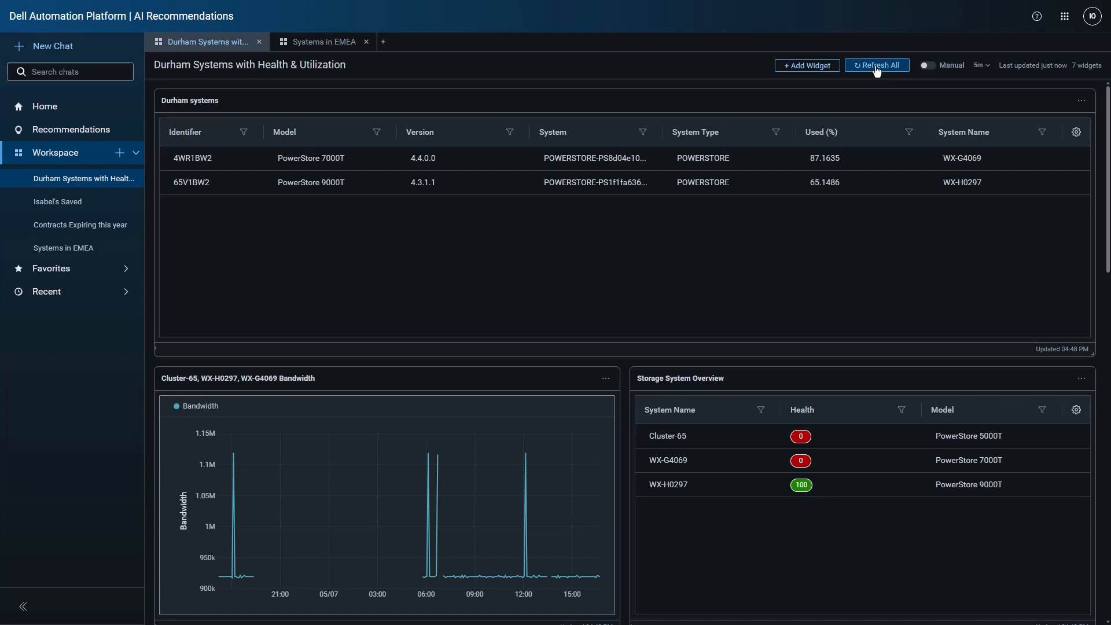
click(926, 66)
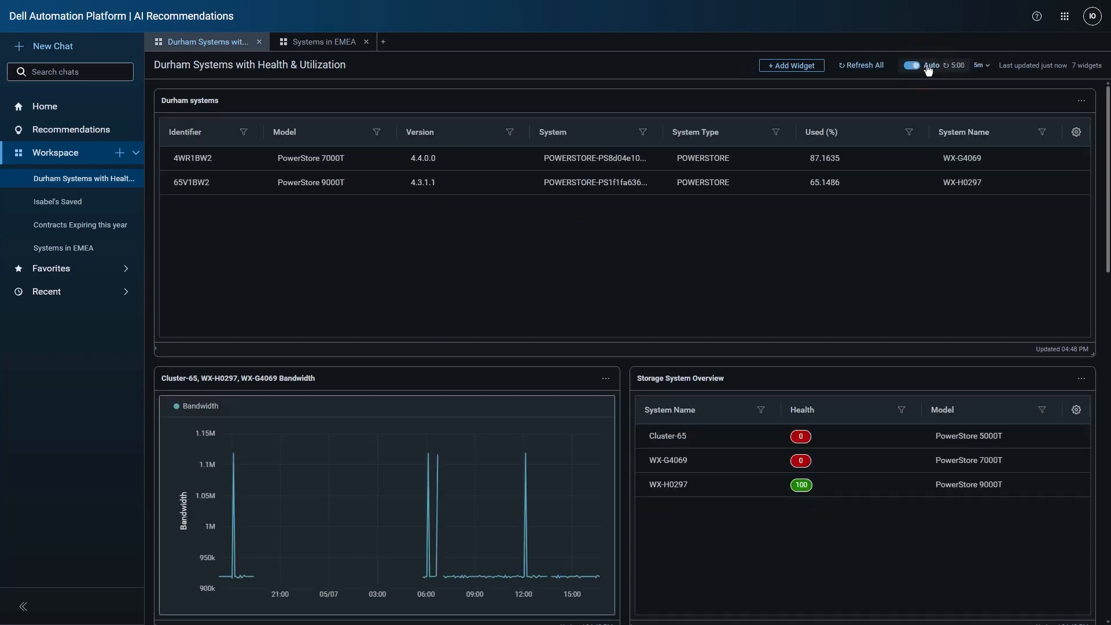
click(978, 66)
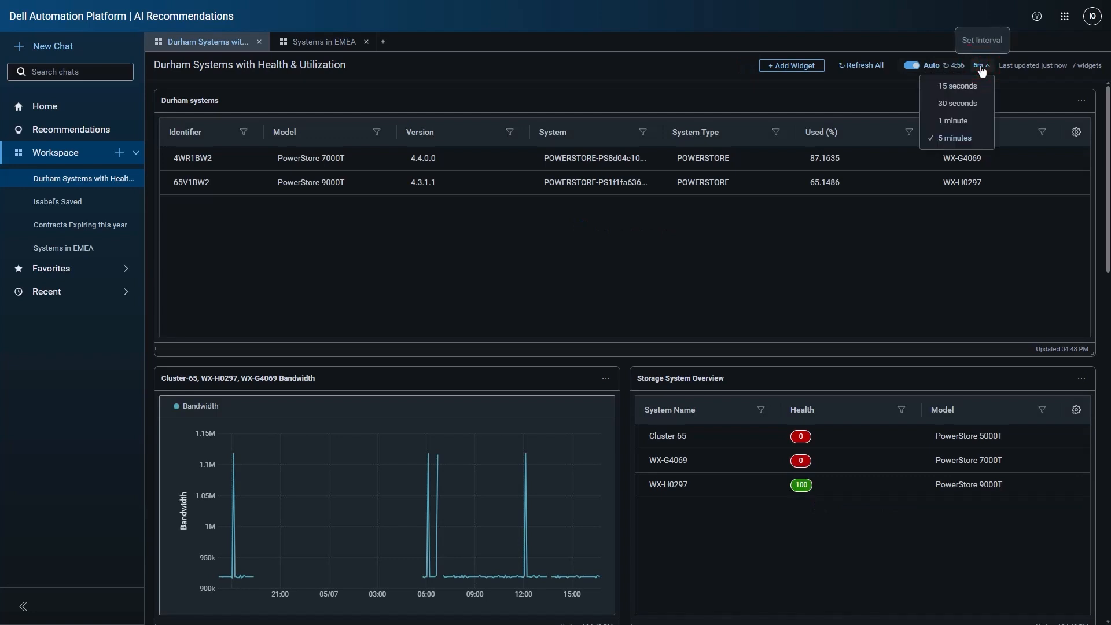
click(966, 121)
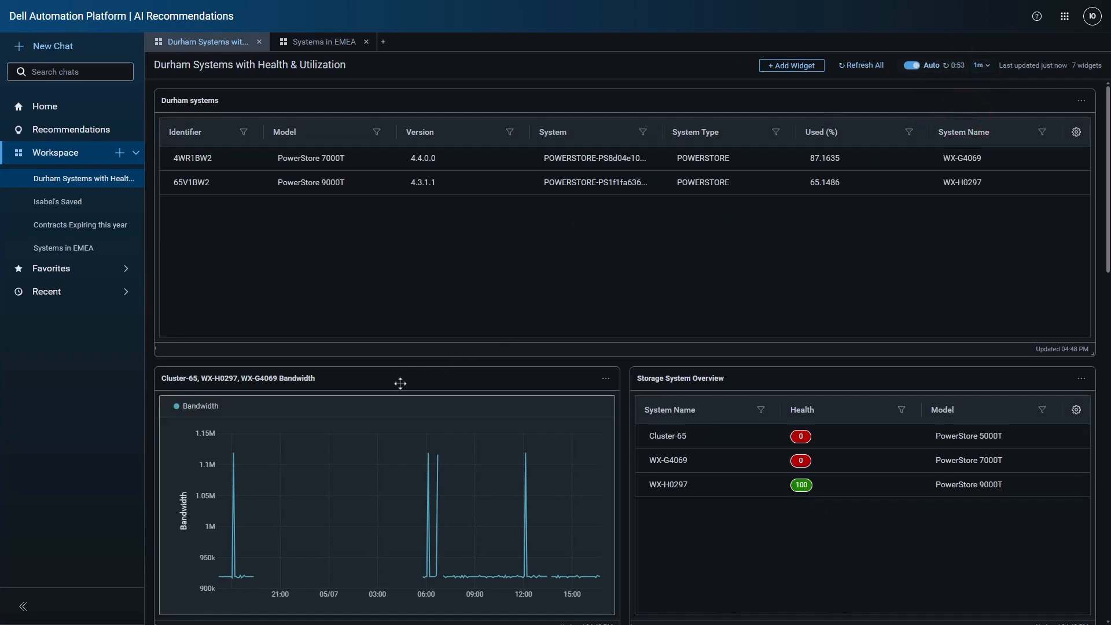
- Place the Cluster-65, WX-H0297, WX-G4069 Bandwidth widget above the Durham systems table at full width, and narrow that table to half width
drag(398, 381, 442, 212)
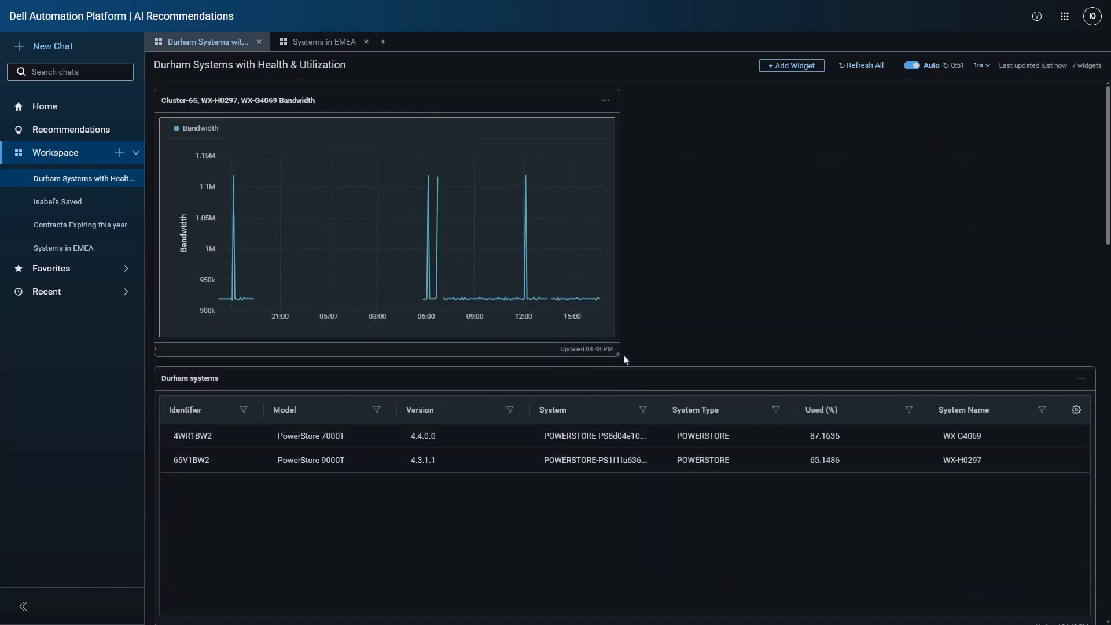
drag(617, 354, 1077, 360)
scroll(984, 441, down, 2)
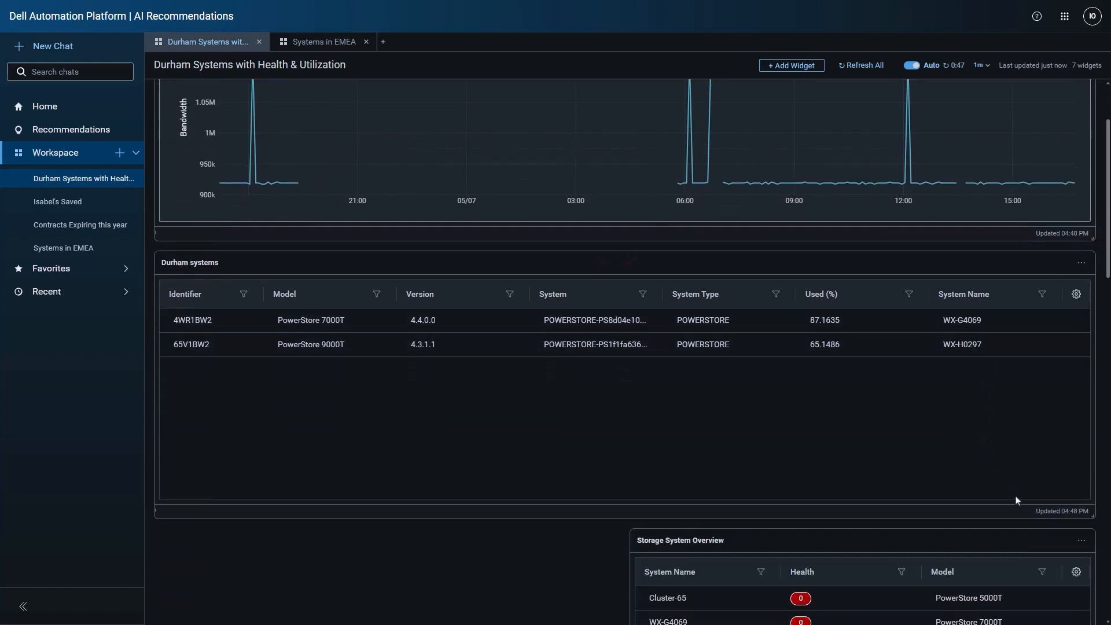
drag(1095, 515, 617, 515)
scroll(565, 408, up, 2)
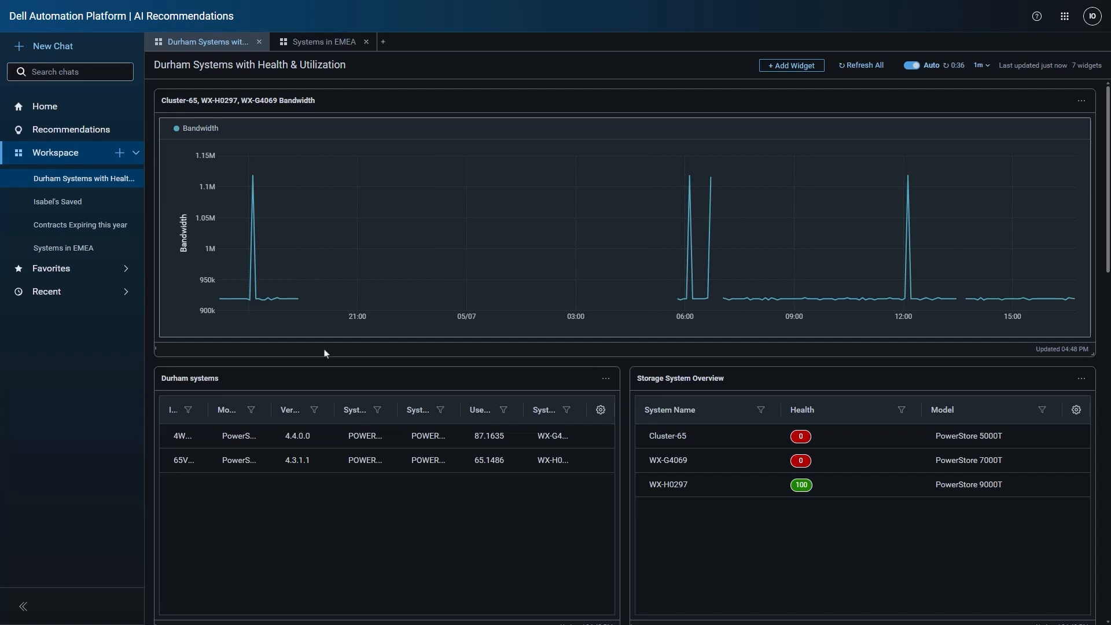
- Open the recent Durham Storage Systems High Capacity Usage chat and review its latency chart and both storage system tables through the Chat Tracker
click(120, 292)
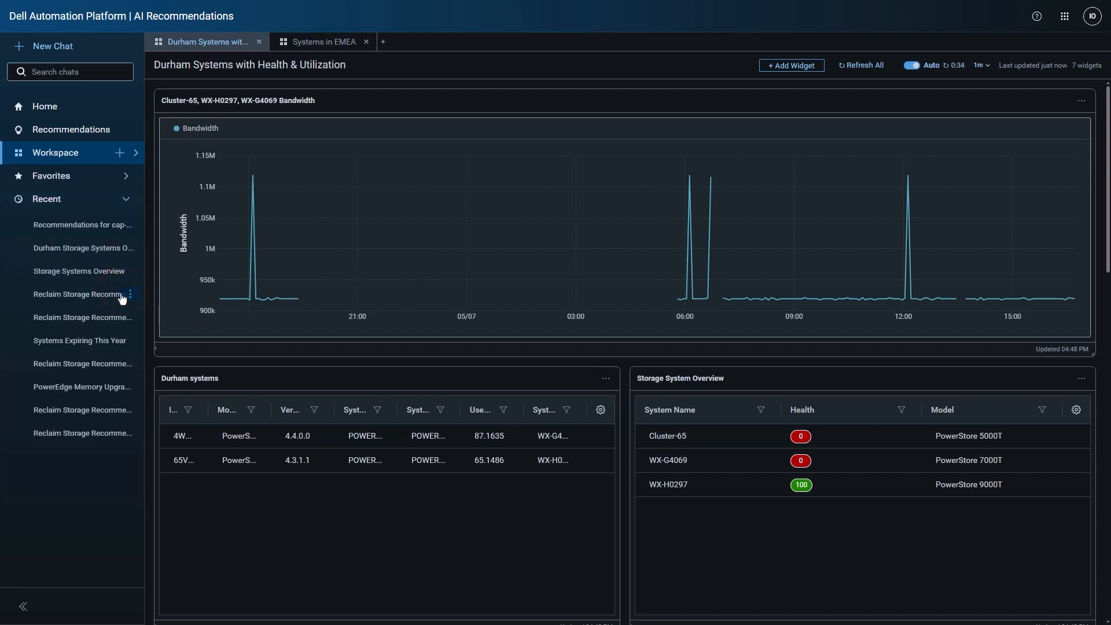
click(88, 249)
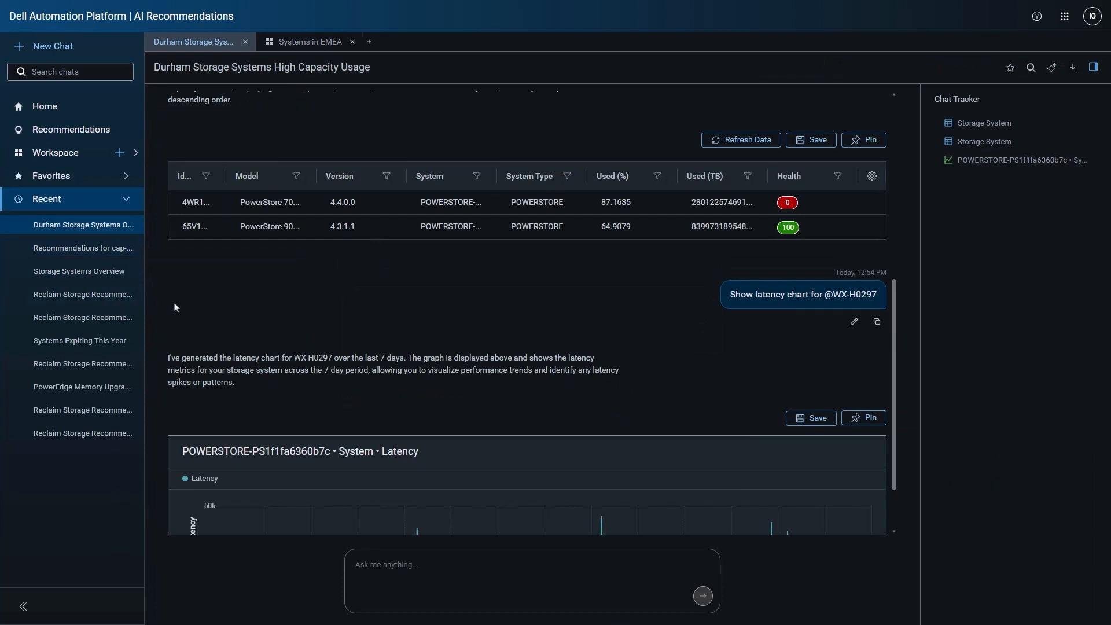
mouse_move(892, 361)
mouse_down()
mouse_move(909, 159)
mouse_move(914, 405)
mouse_move(907, 158)
mouse_up()
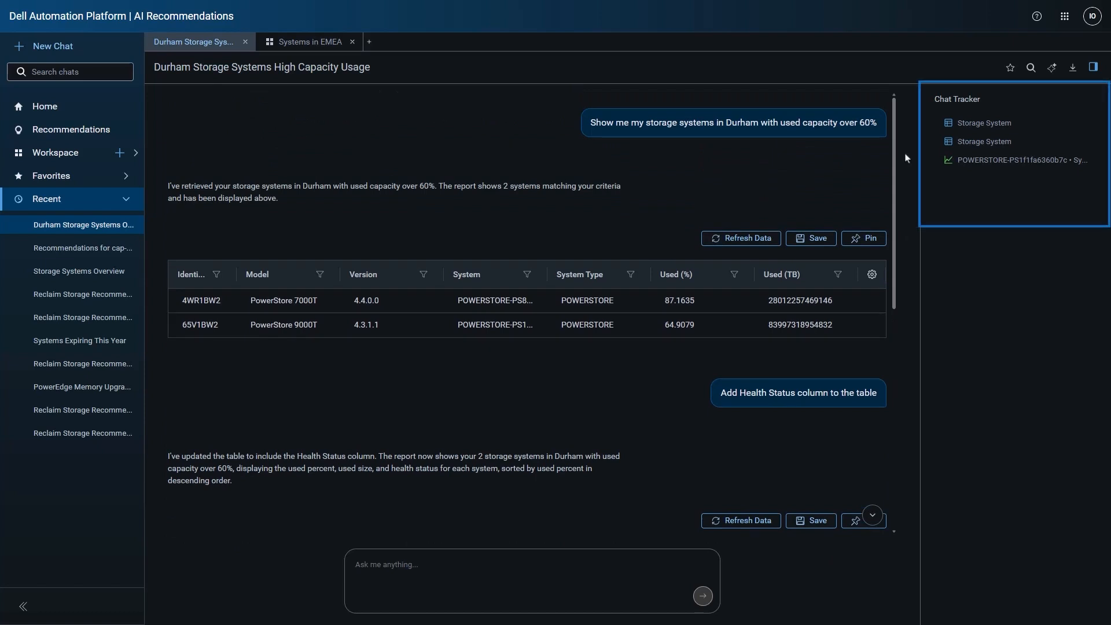
click(985, 161)
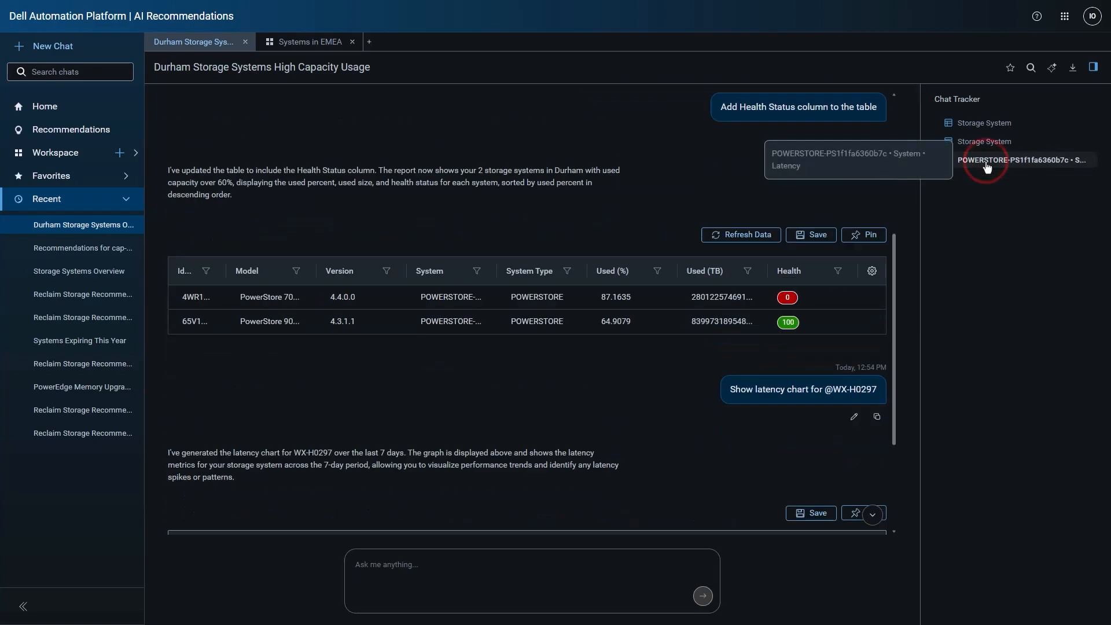
click(988, 144)
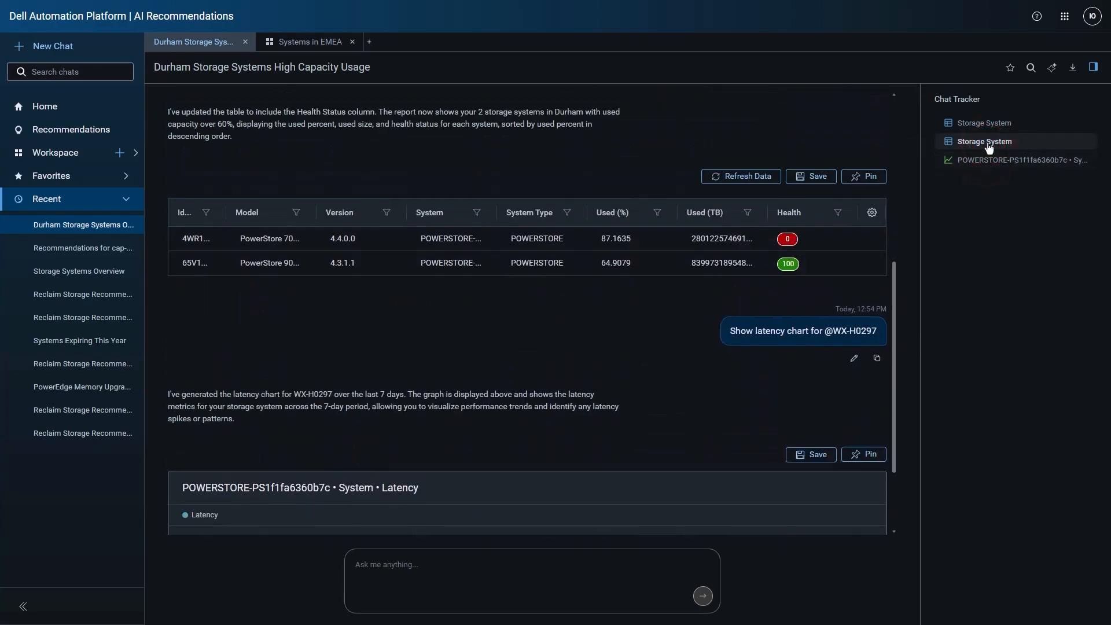
click(988, 123)
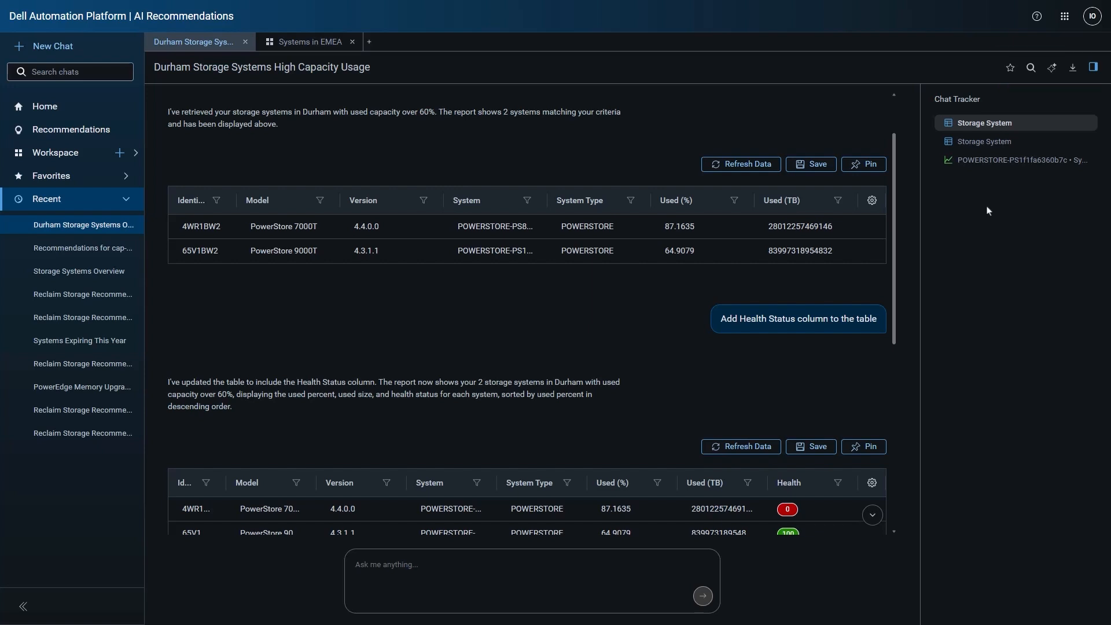
- Mark the Durham Storage Systems High Capacity Usage chat as a favorite and show the list of favorites
click(1009, 68)
click(126, 178)
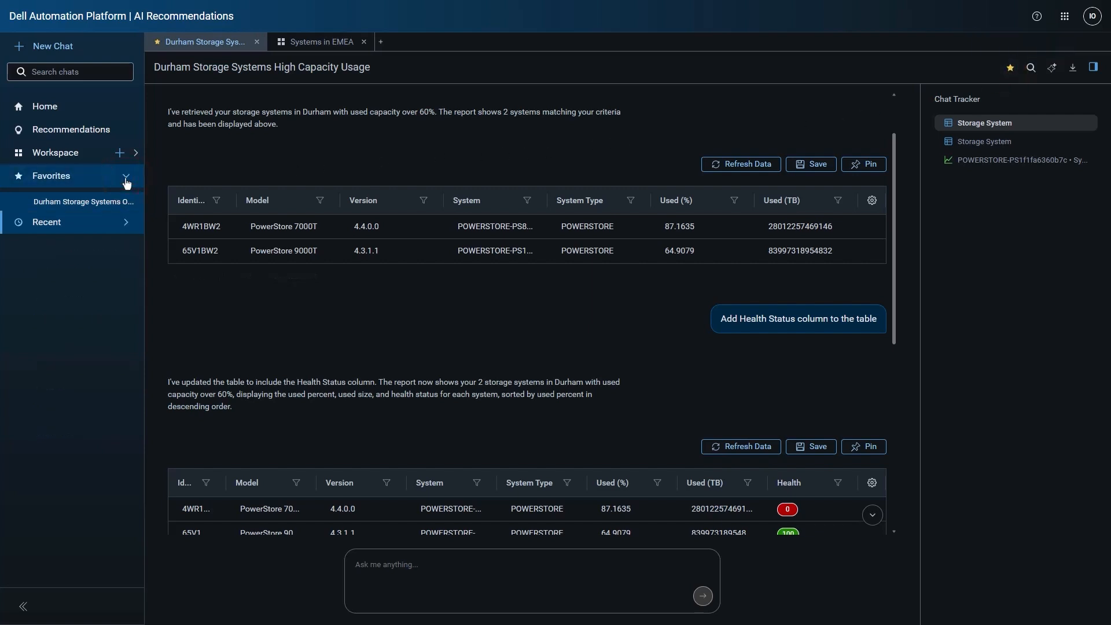
- Generate an Executive summary of the Durham storage chat, close the summary and return to the Home page
click(1054, 69)
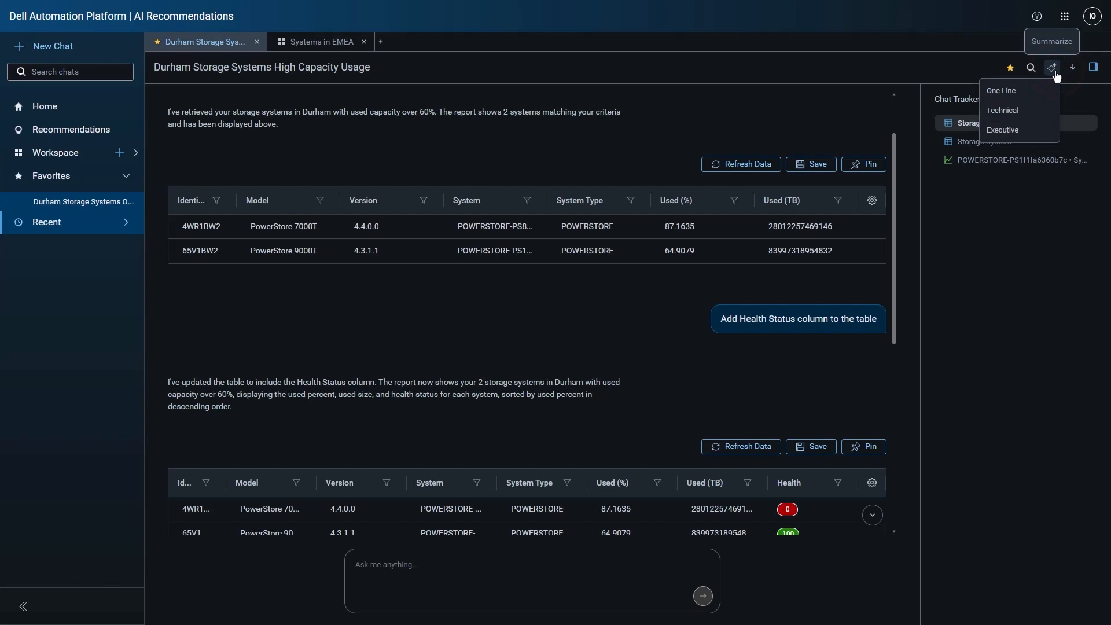
click(1020, 130)
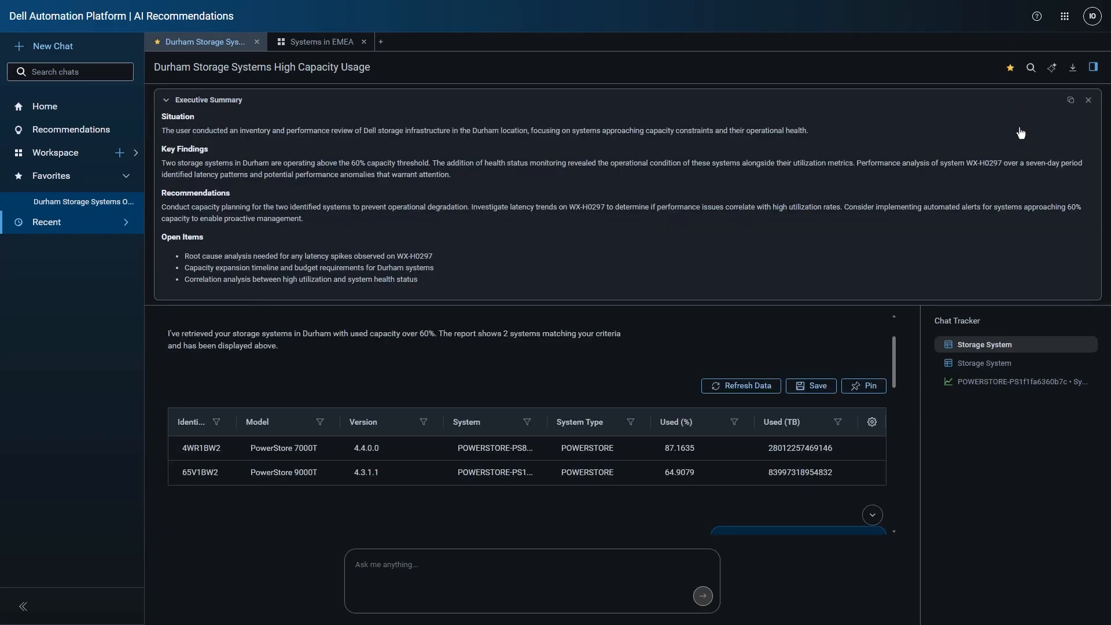
click(1088, 102)
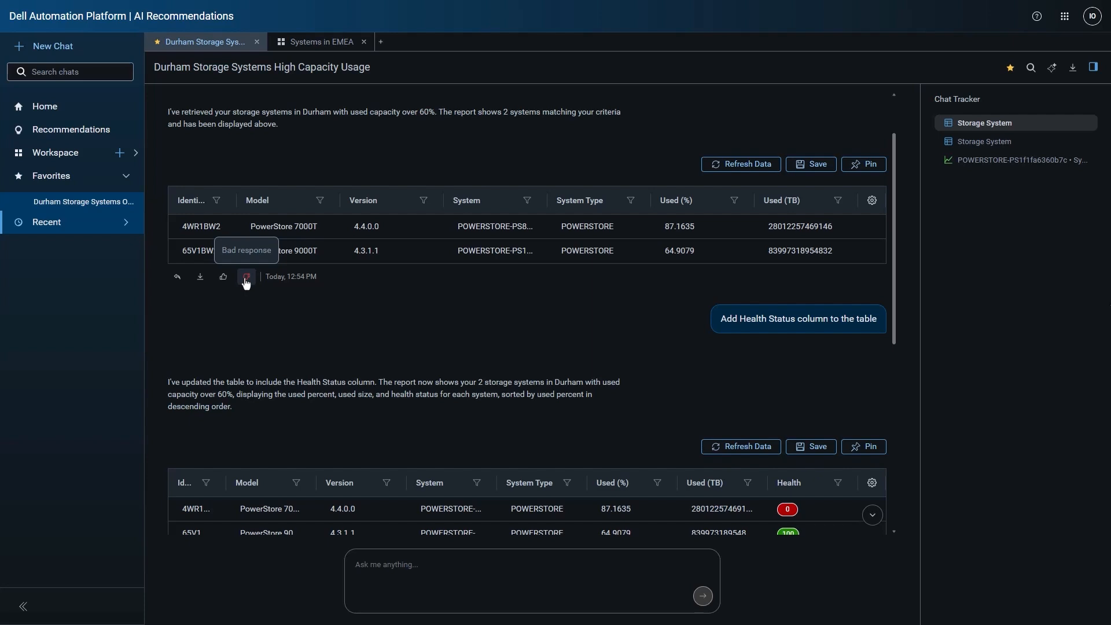
click(79, 113)
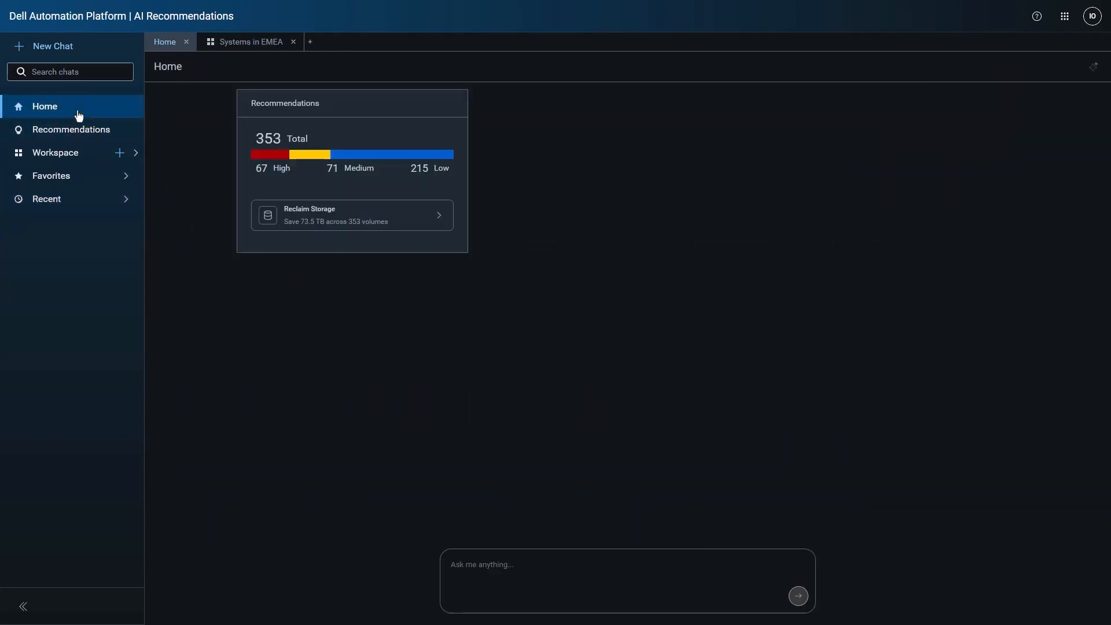